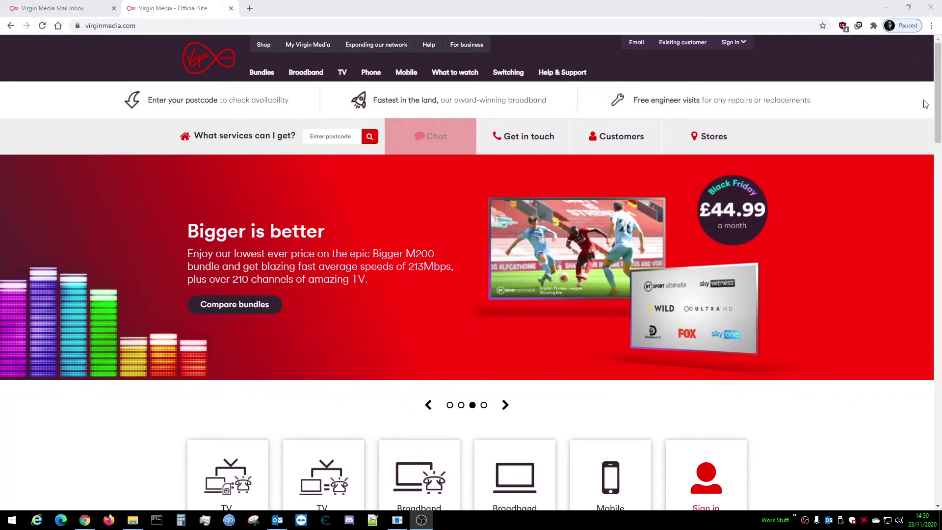
Switch from the Virgin Media home page to the Mail inbox tab showing Example Spam
mouse_move(288, 79)
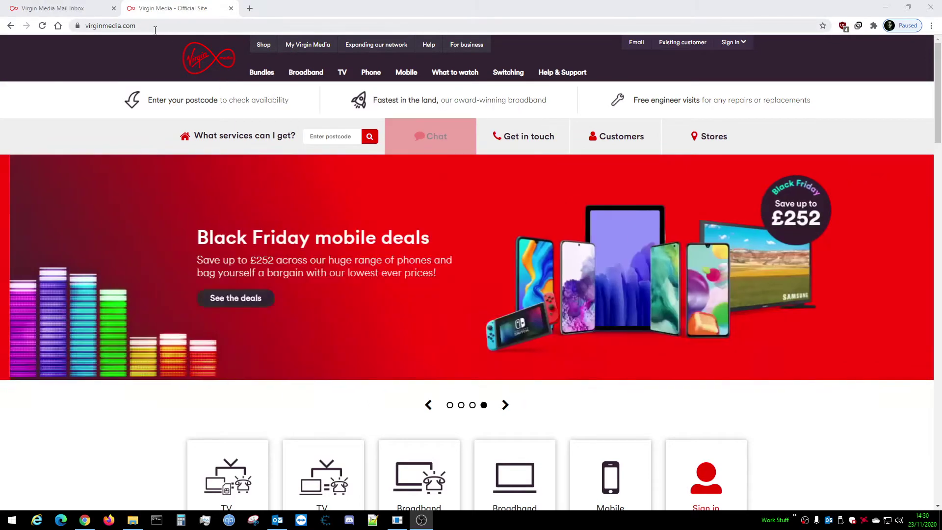
click(129, 26)
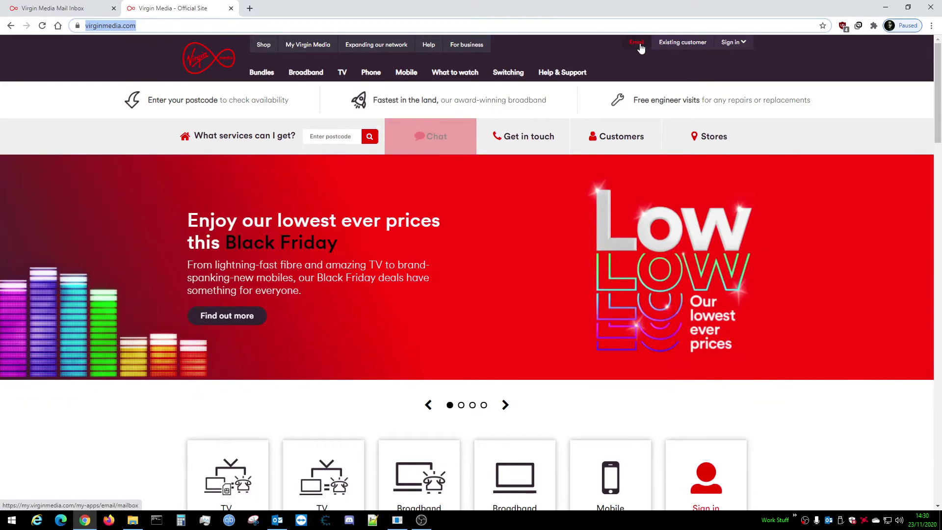
click(34, 7)
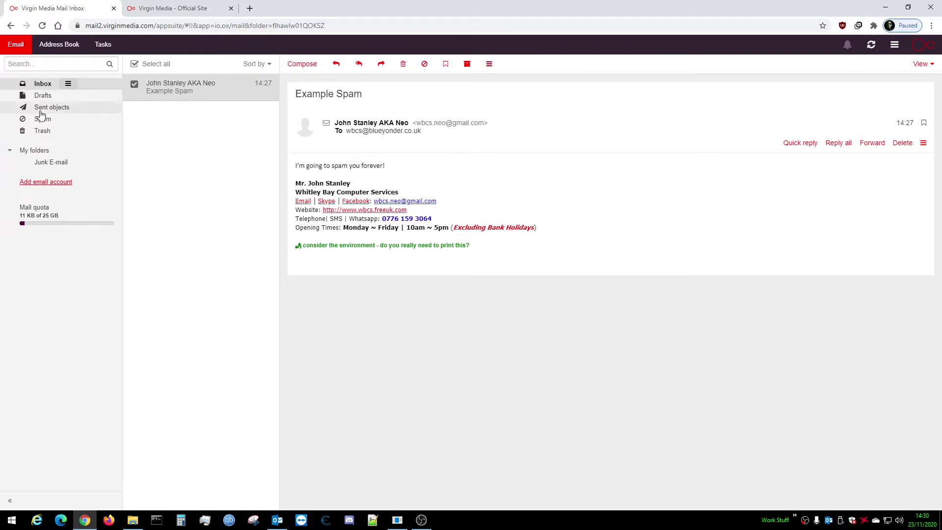
click(192, 93)
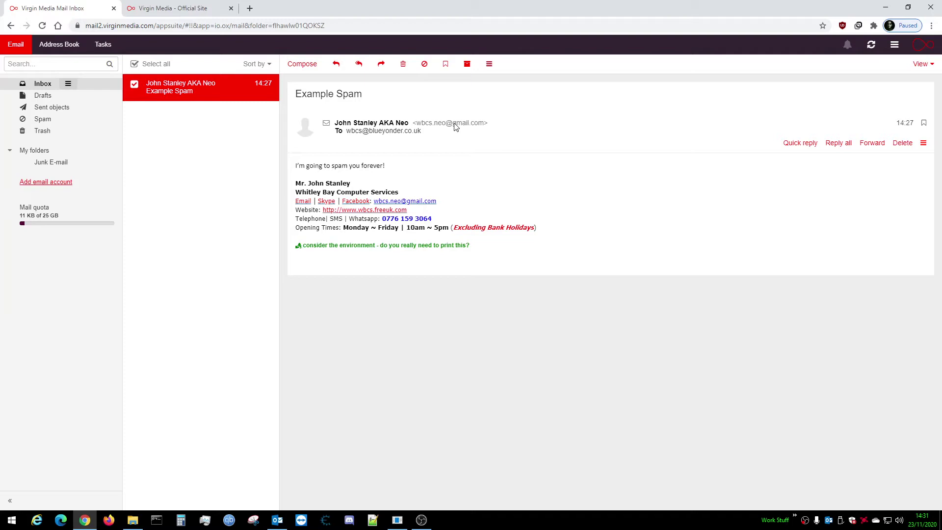
key(alt+Tab)
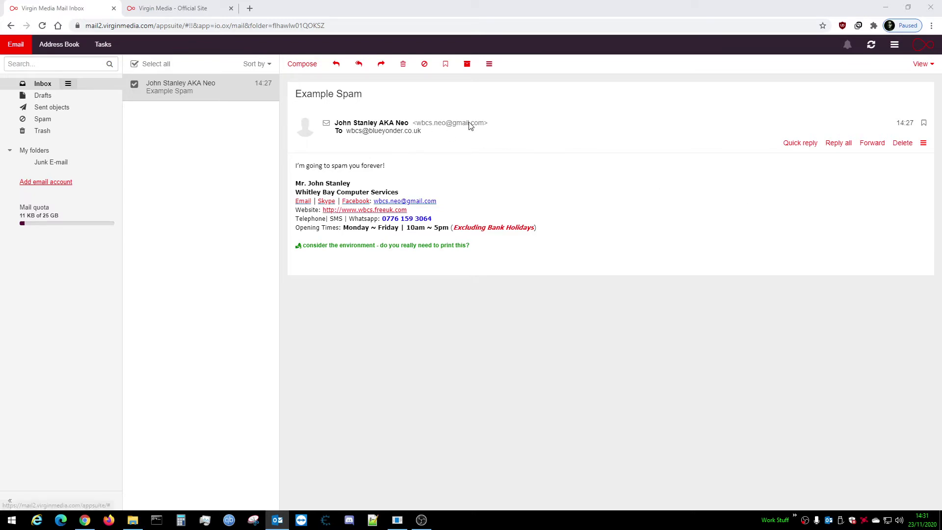
Select 'gmail.com' in the Example Spam sender address and copy it
click(454, 127)
drag(485, 126, 454, 129)
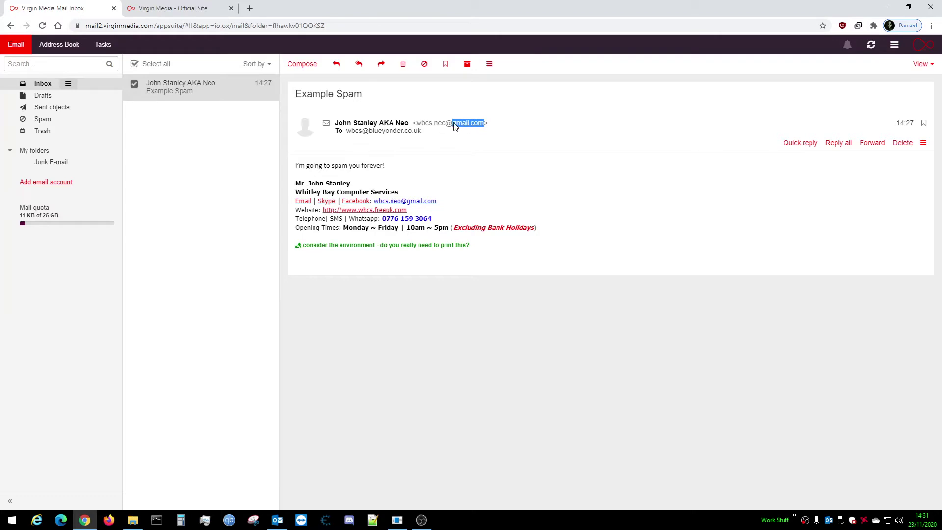
click(482, 127)
drag(484, 126, 455, 126)
key(ctrl+c)
right_click(467, 126)
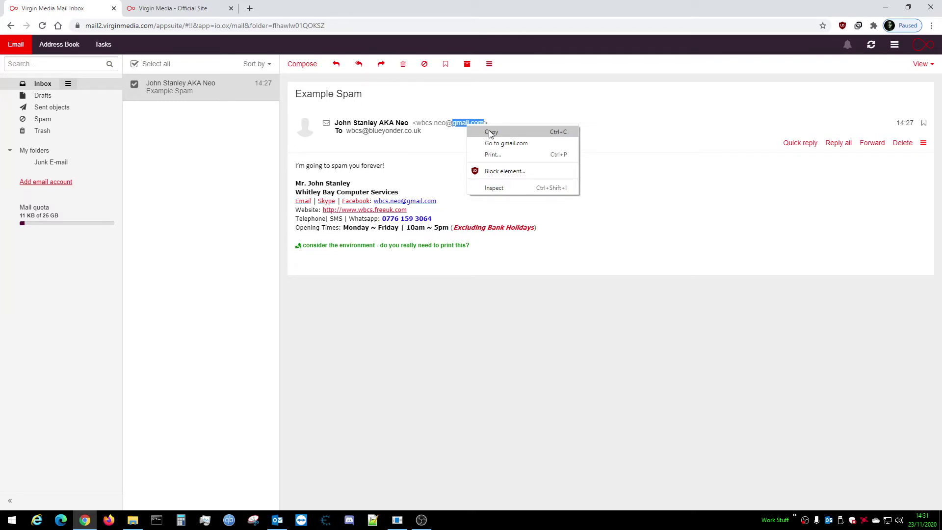
click(491, 133)
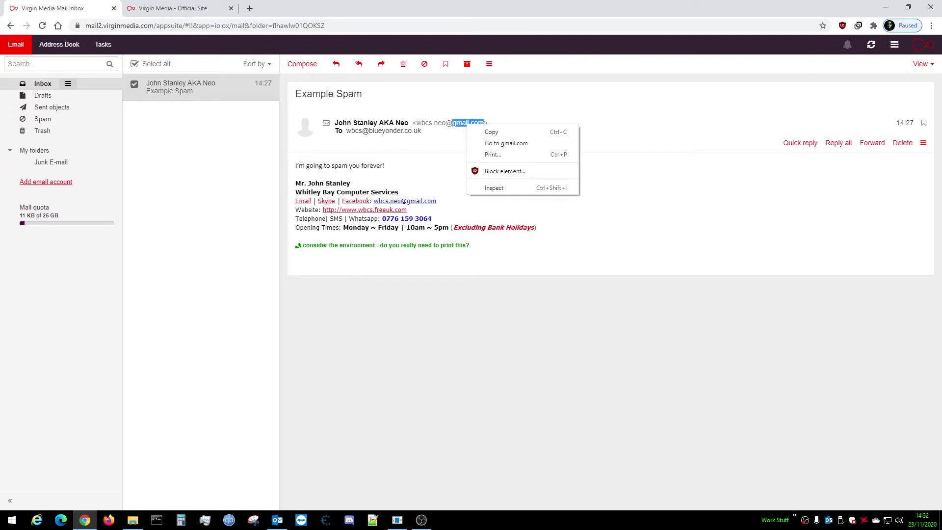
key(alt+Tab)
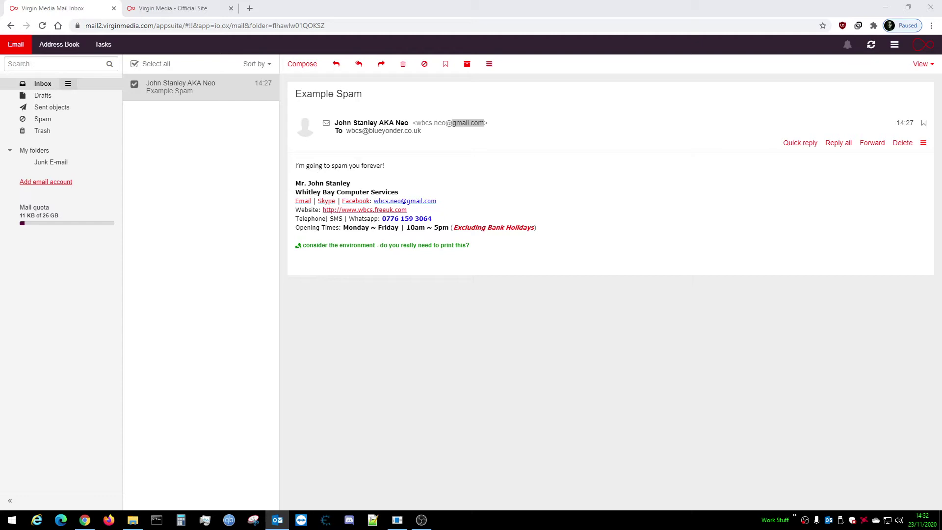
right_click(474, 124)
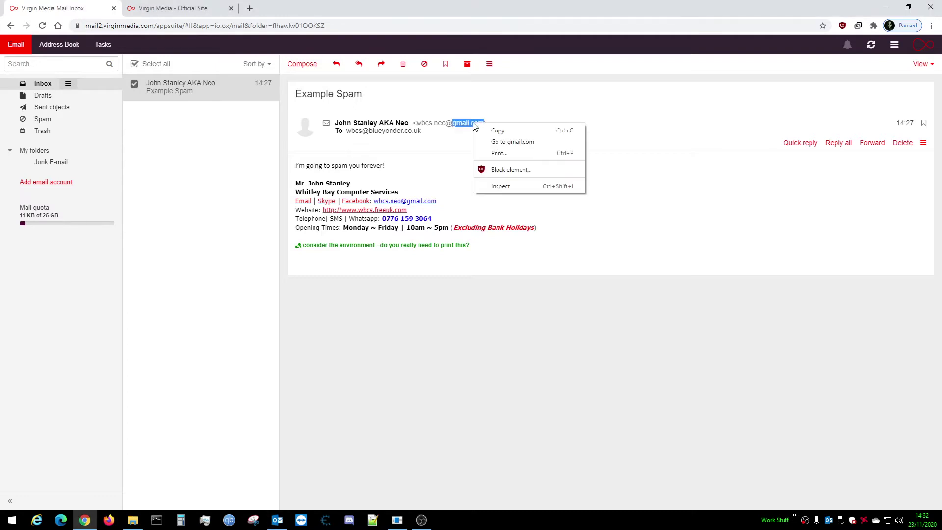
click(497, 132)
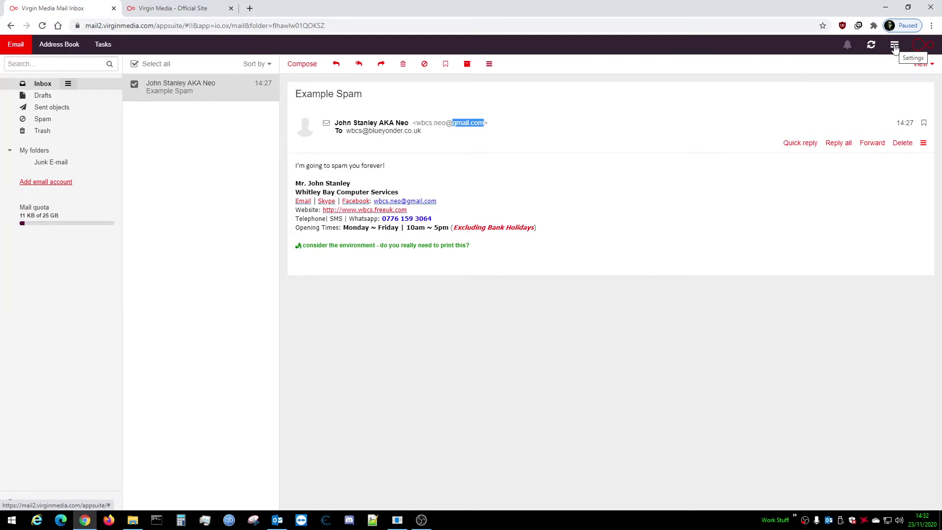
Open Settings and go to Email > Filter Rules
click(894, 48)
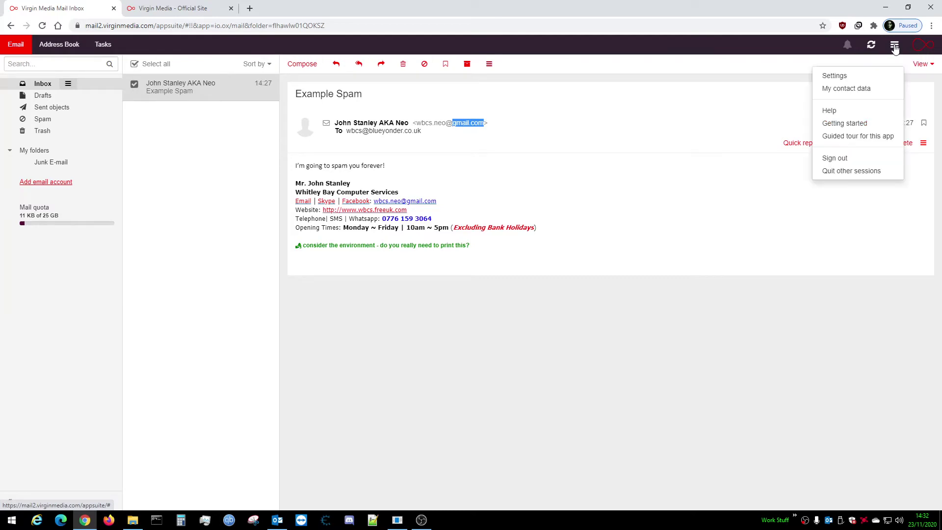
click(853, 80)
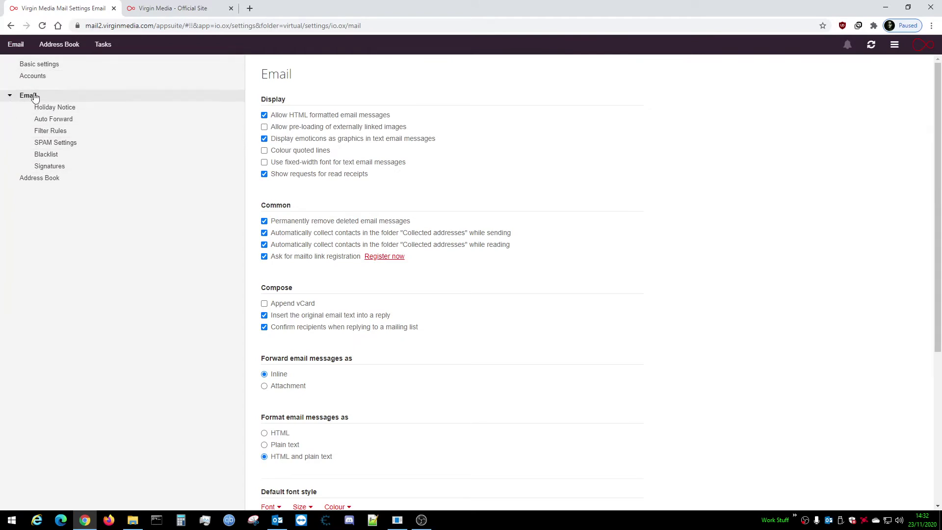
click(10, 96)
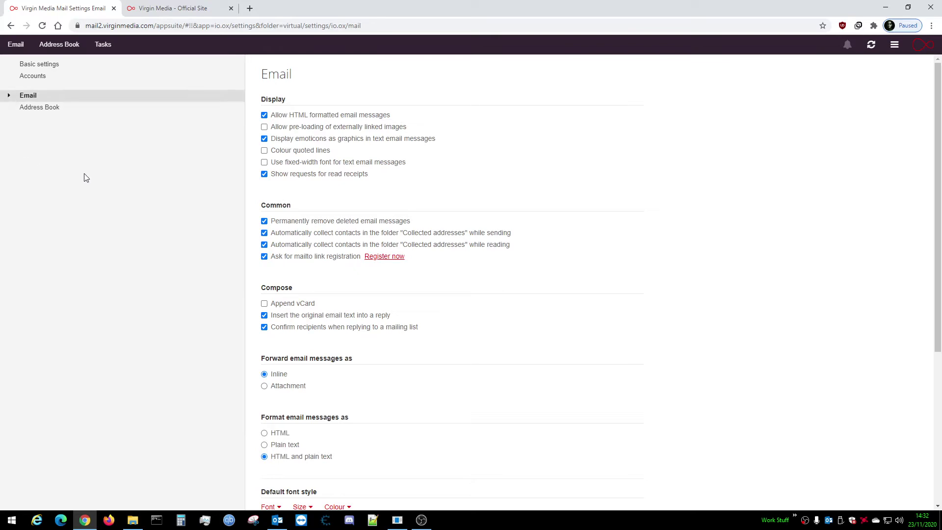
click(9, 97)
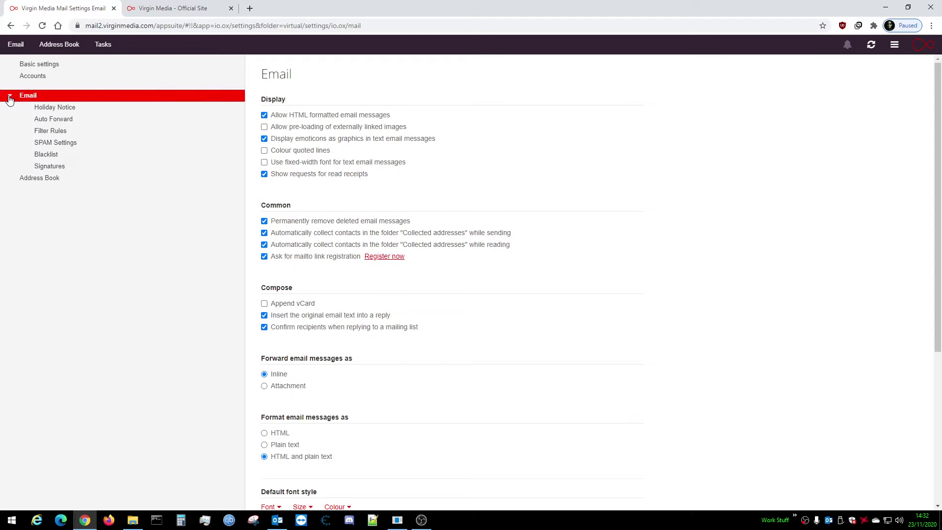
click(60, 134)
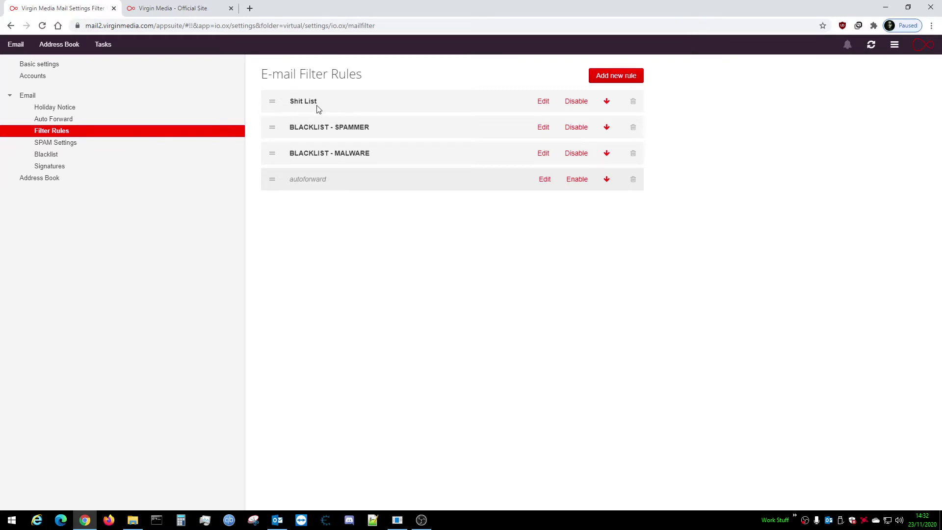
Review the first rule's conditions without changes, then start a new rule named 'Crap 2'
click(543, 101)
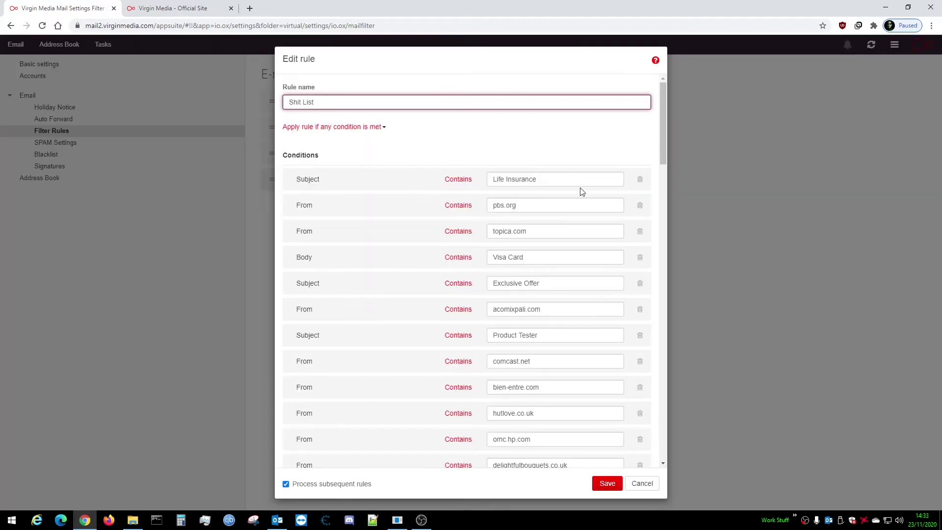
drag(661, 144, 663, 126)
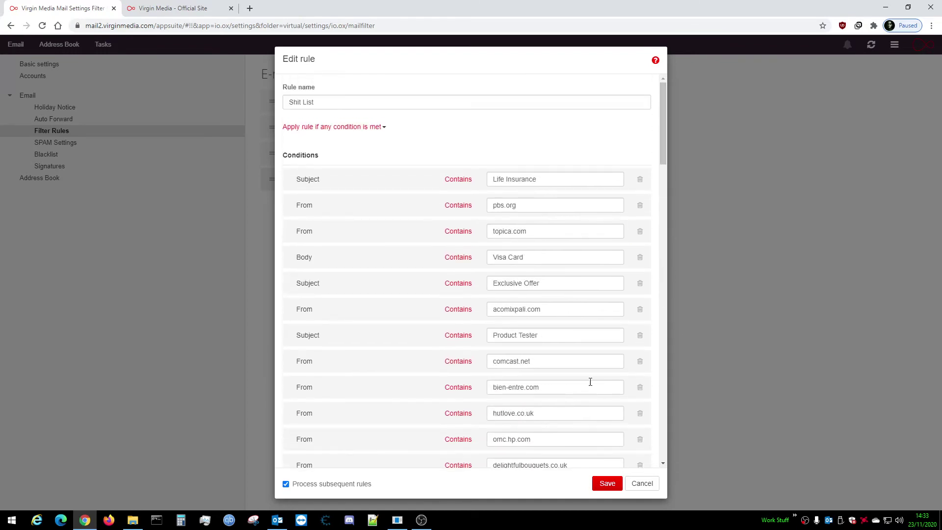
click(637, 482)
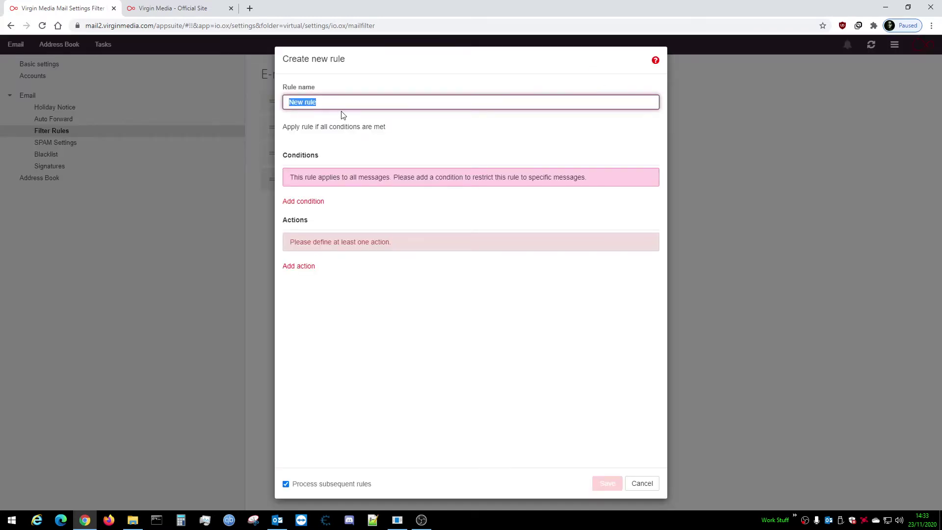
text(Crap 2)
click(309, 204)
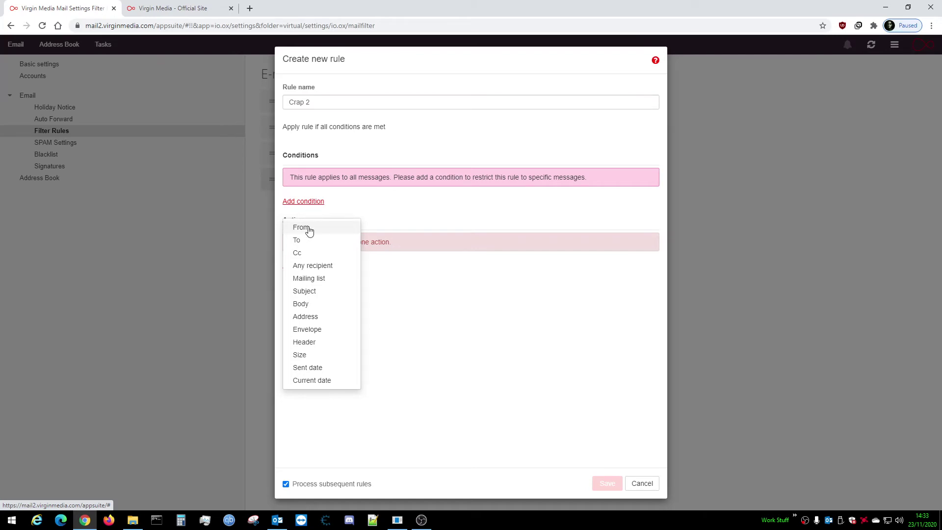
Add a From contains 'gmail.com' condition using the copied domain
click(309, 228)
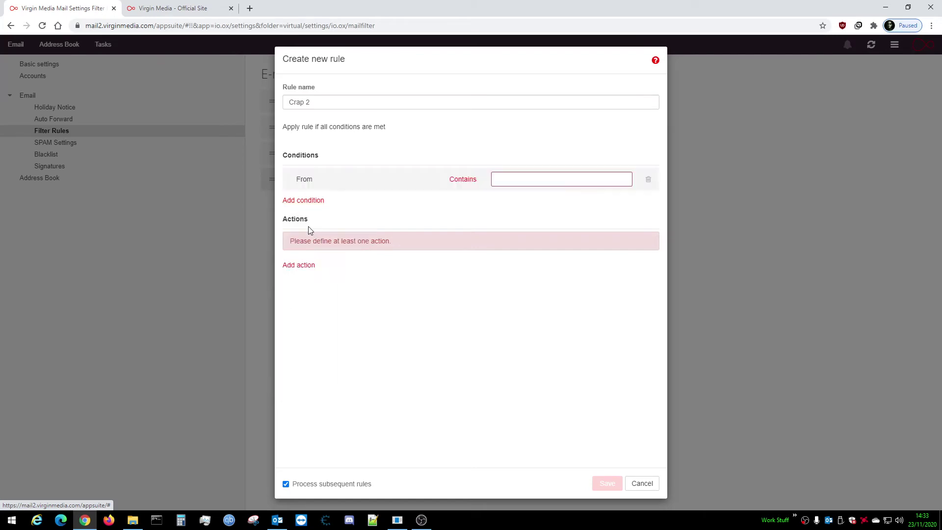
click(524, 177)
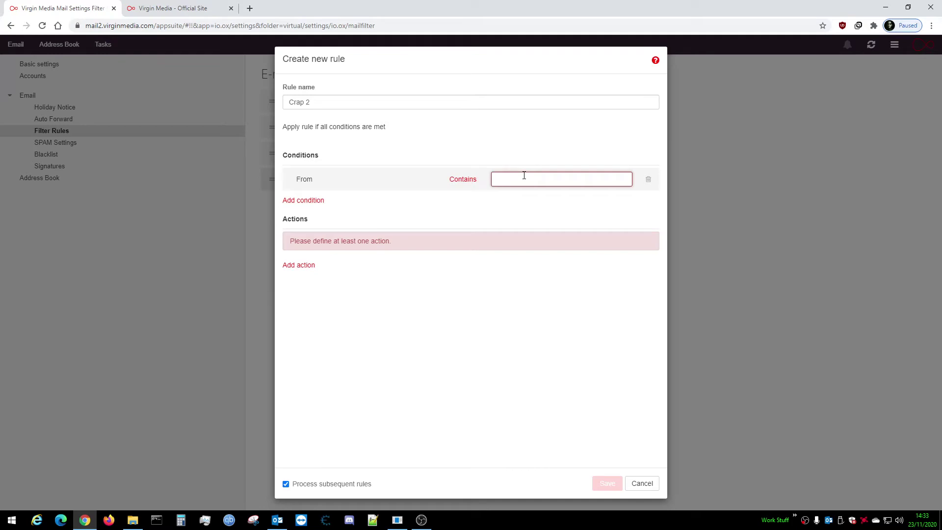
right_click(524, 179)
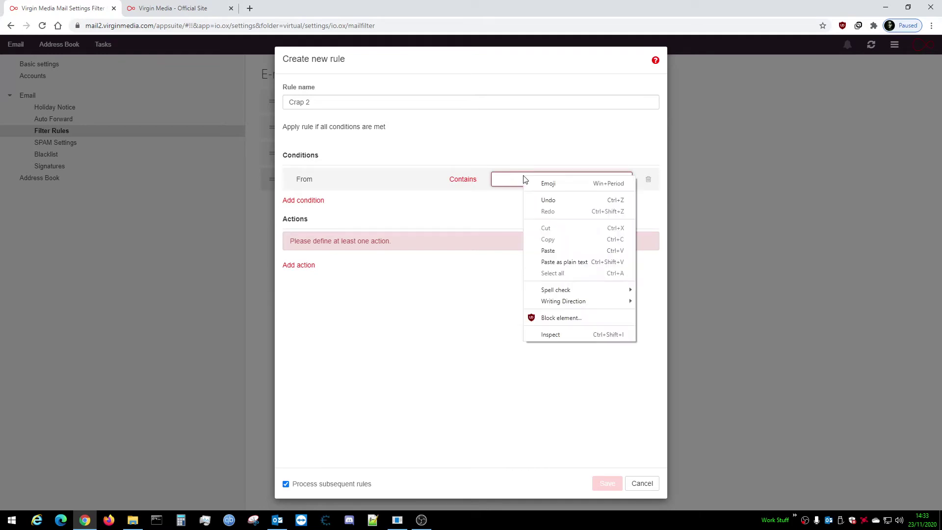
click(547, 251)
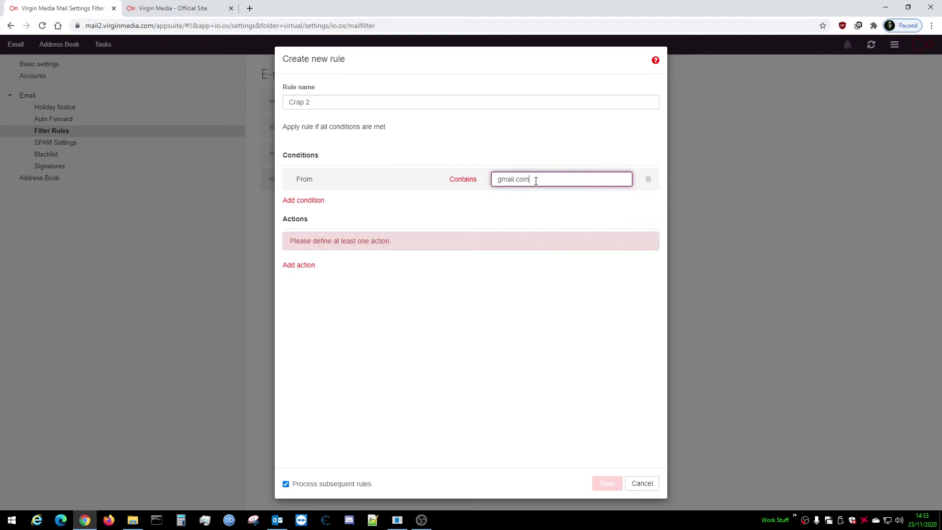
drag(536, 182, 481, 180)
key(Home)
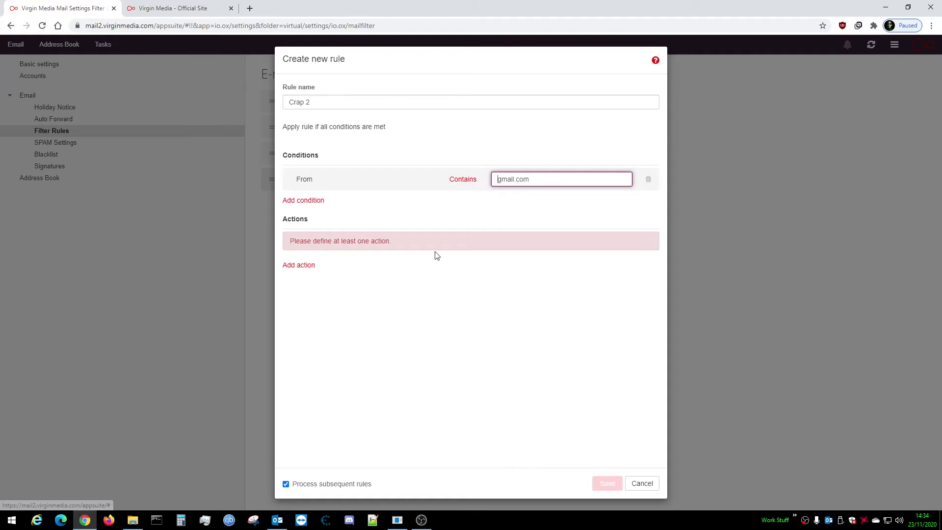
Give the Crap 2 rule a Discard action
click(301, 268)
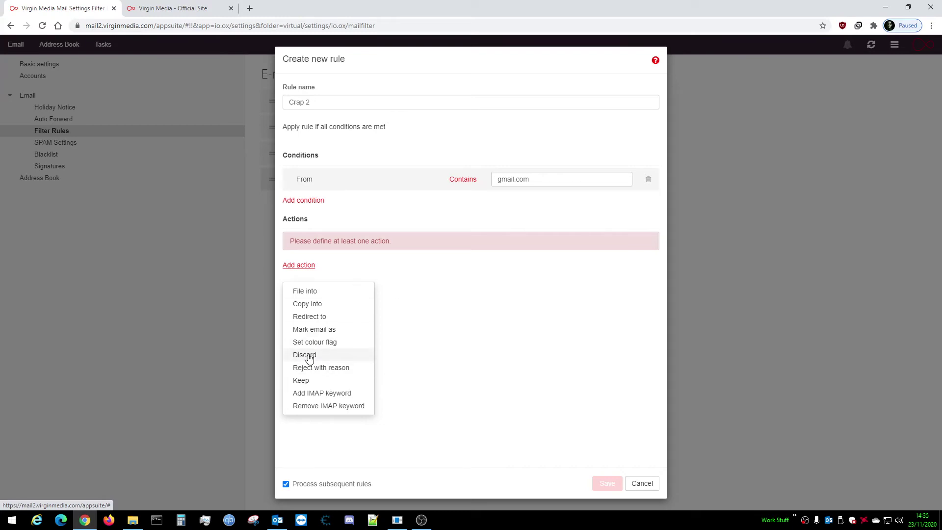
click(310, 359)
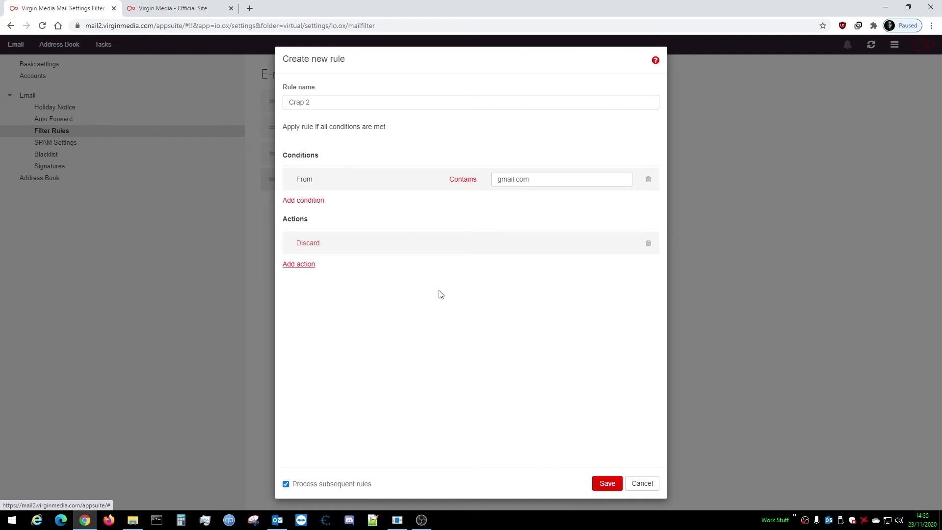
click(310, 204)
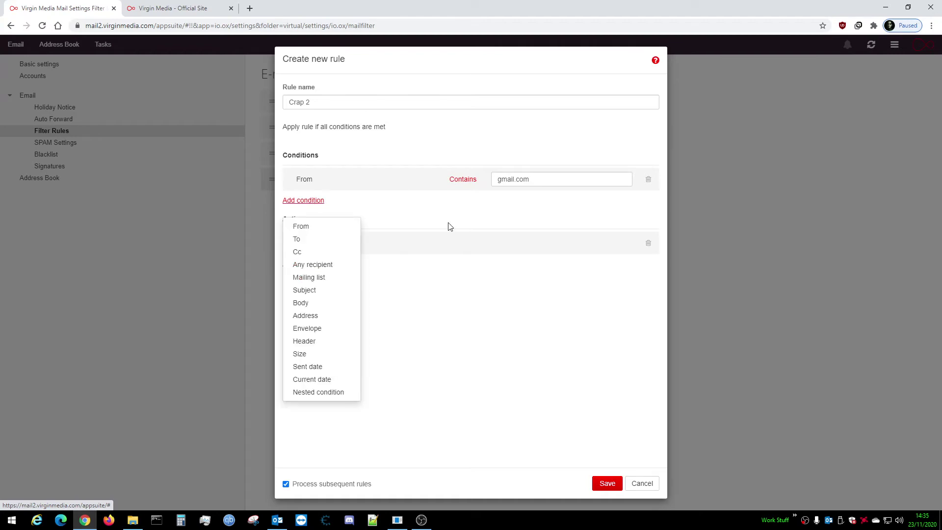
Add a second From contains 'live.co.uk' condition and save Crap 2
click(328, 227)
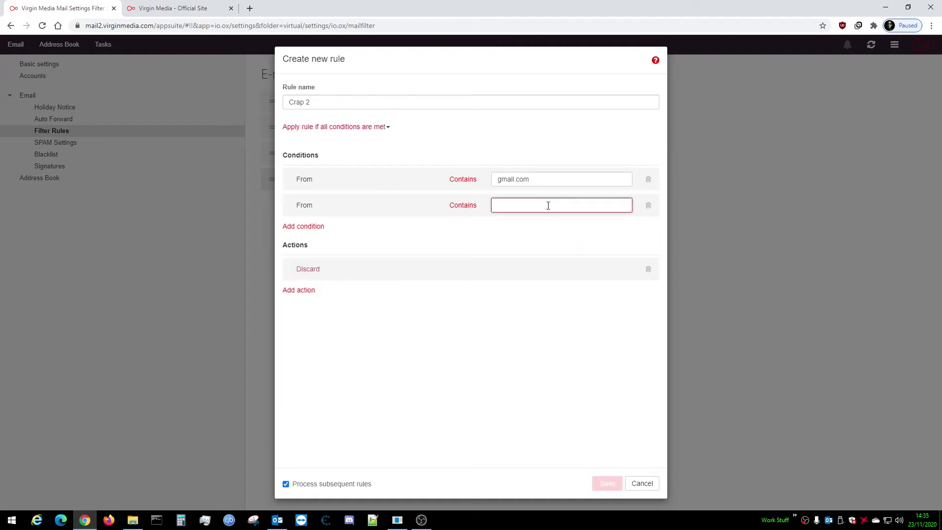
text(live.co.uk)
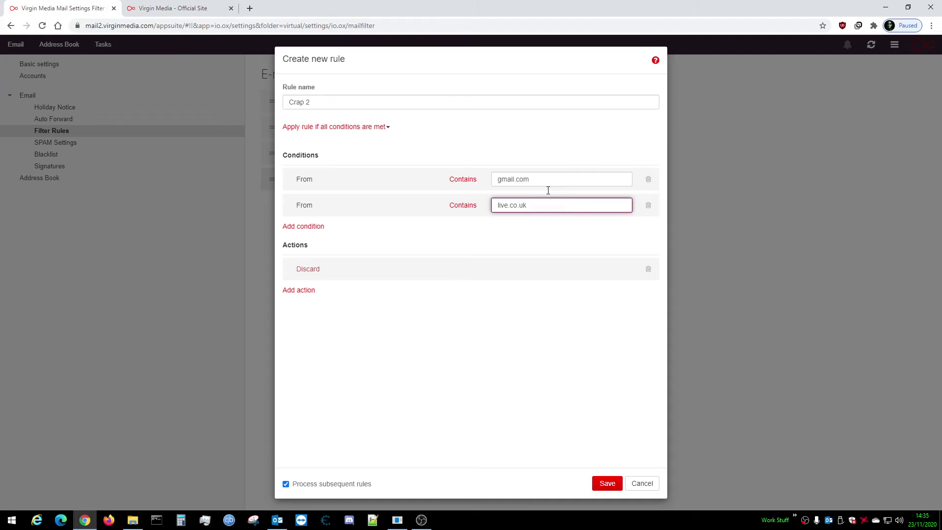
click(553, 228)
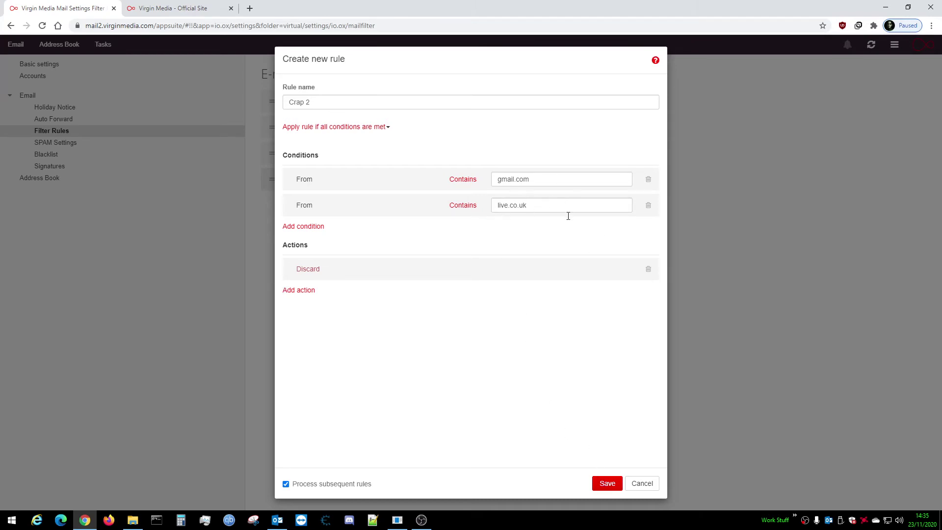
click(604, 484)
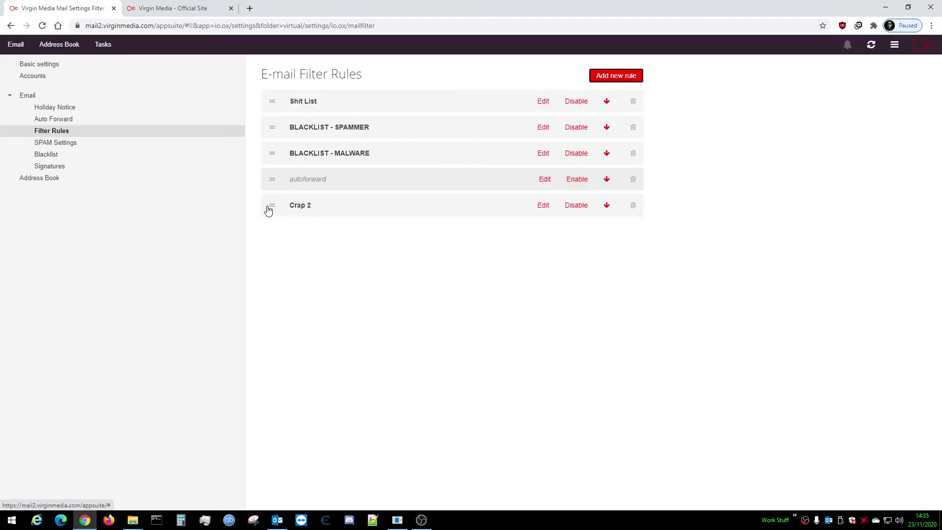
Move Crap 2 above autoforward and add a From contains 'joebloggs.com' condition, then save
drag(268, 210, 272, 206)
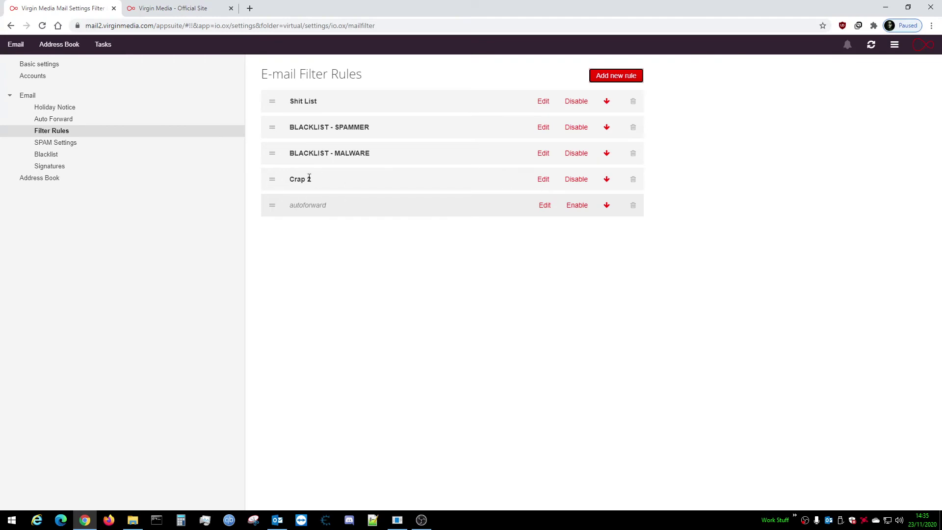
click(542, 180)
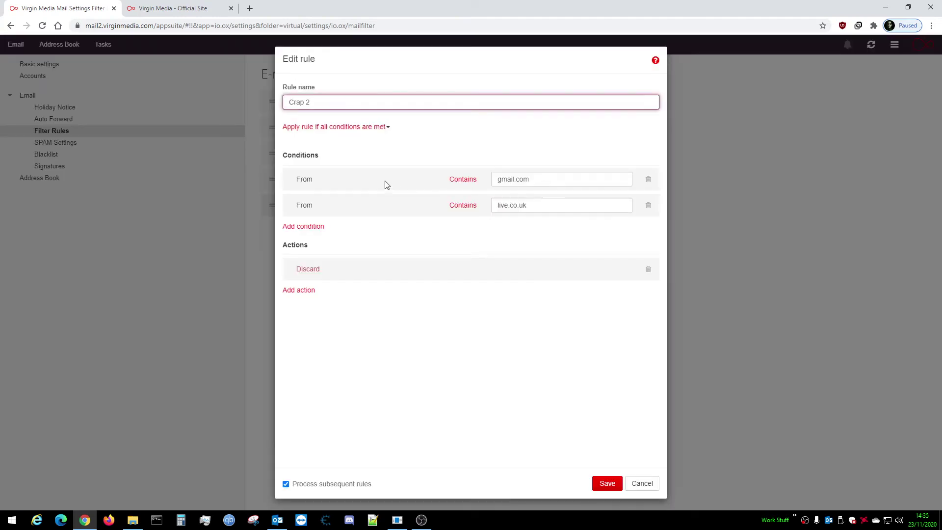
click(307, 232)
click(330, 252)
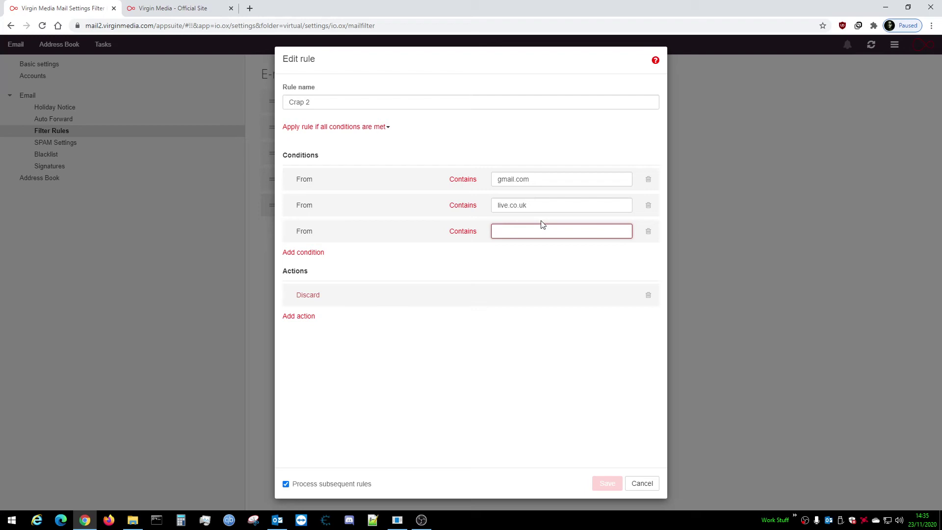
text(joeblo)
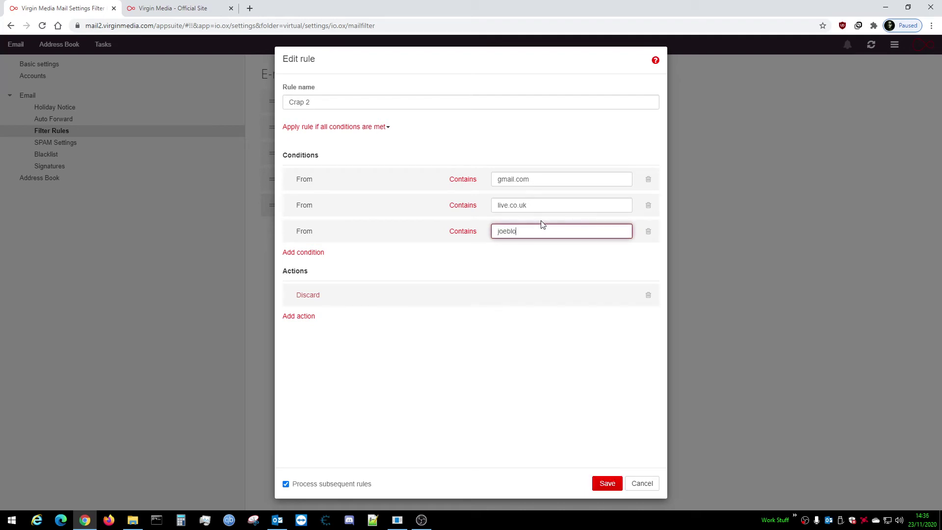
text(ggs.com)
click(495, 257)
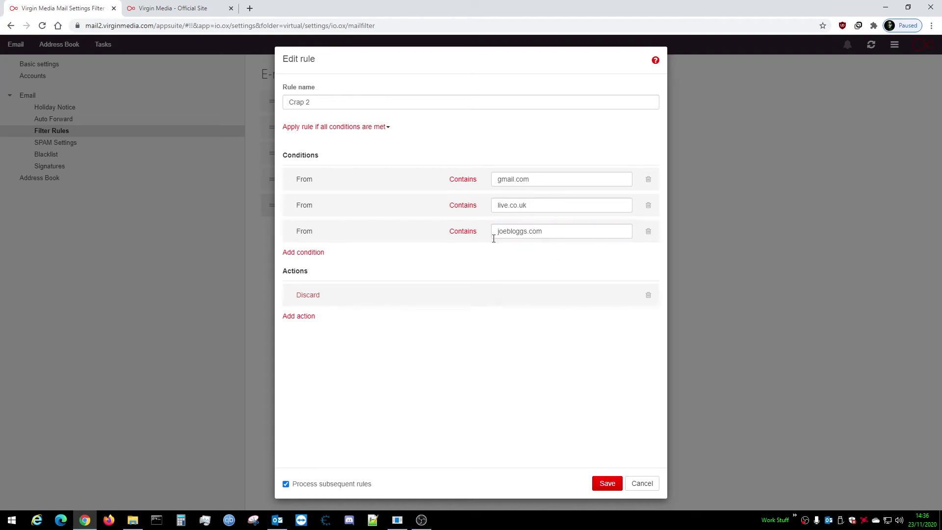
click(599, 487)
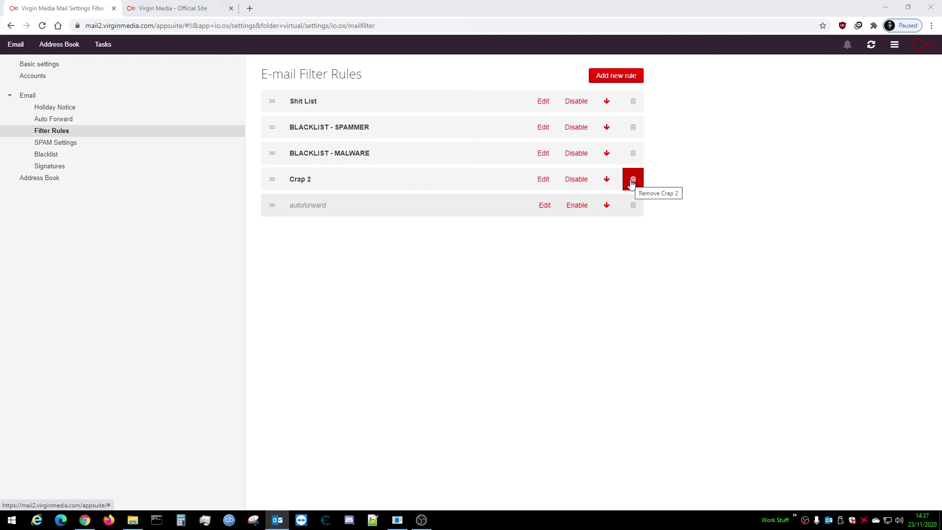
click(578, 180)
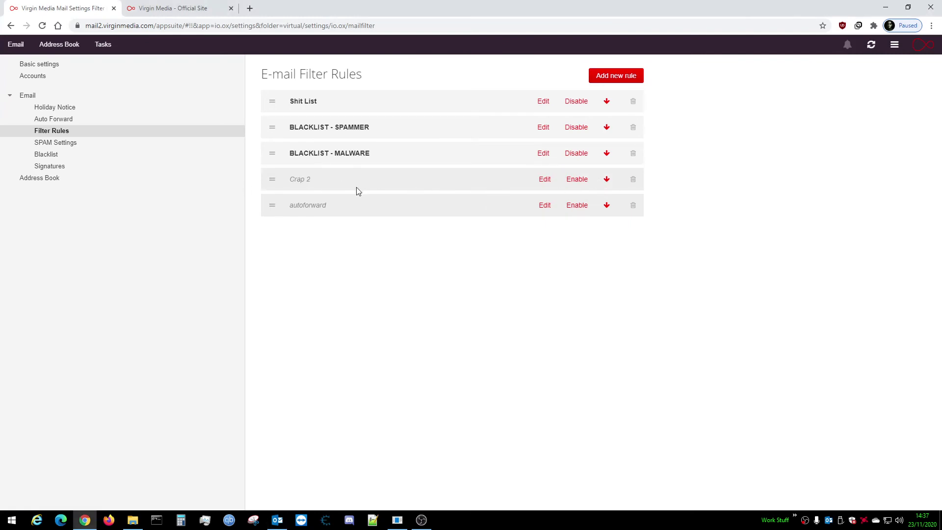
click(582, 180)
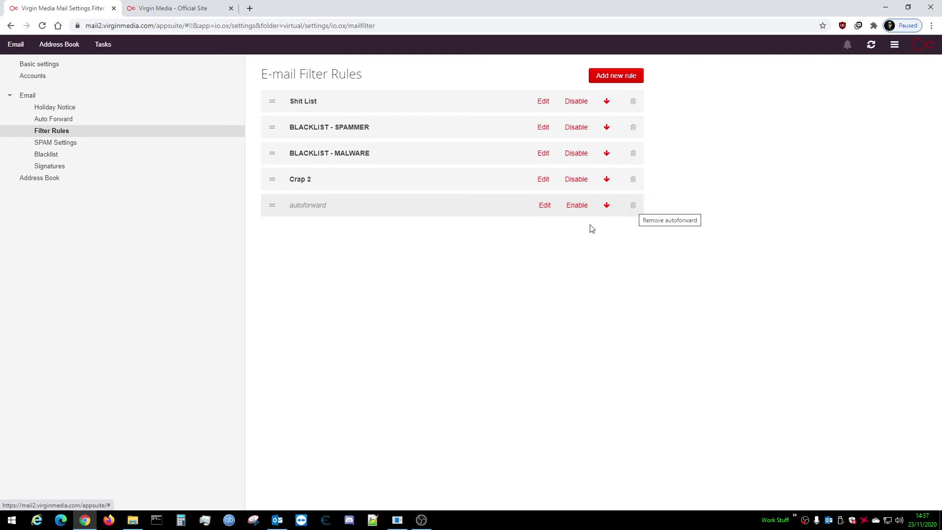
click(546, 206)
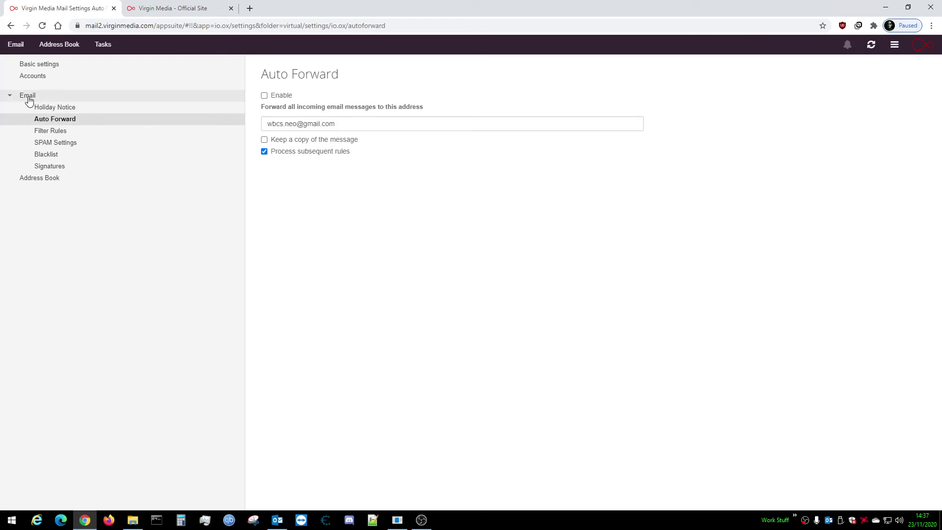
click(43, 132)
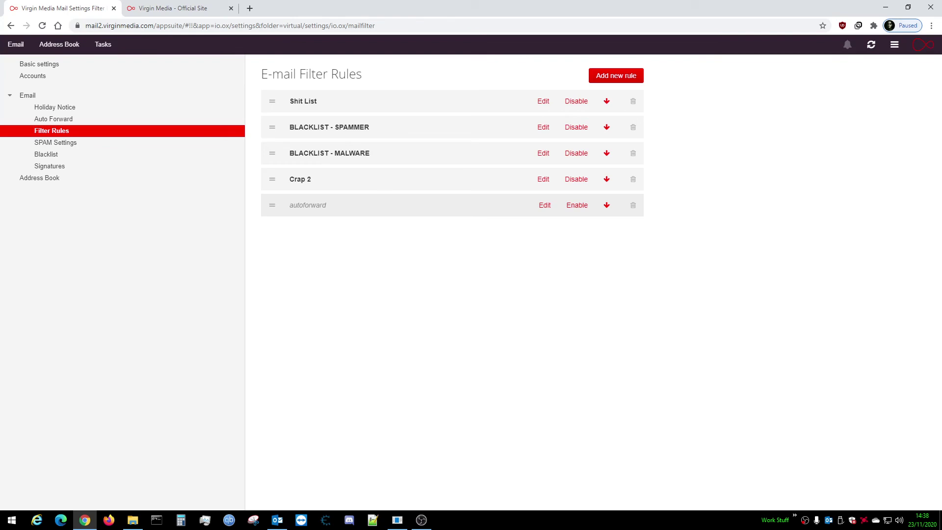
Close the Outlook draft addressed to the spammer, answering the save prompt
key(alt+Tab)
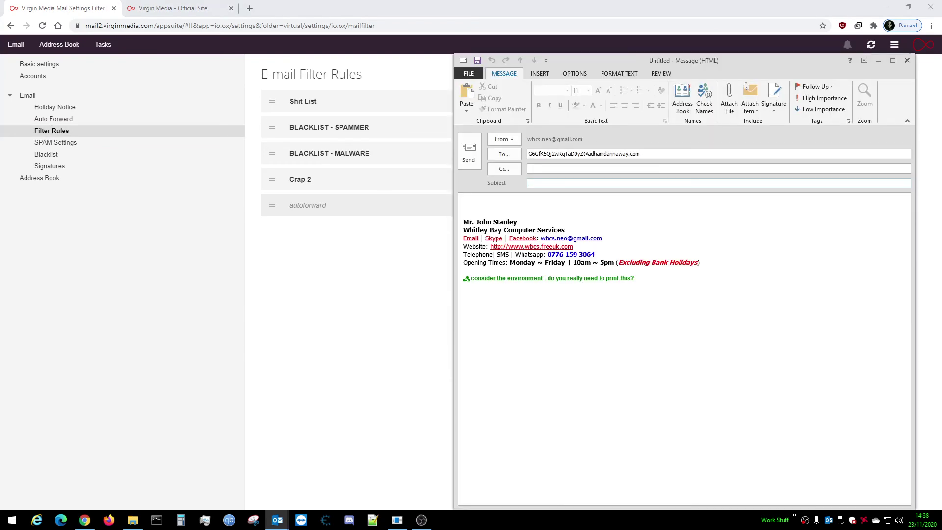
click(906, 60)
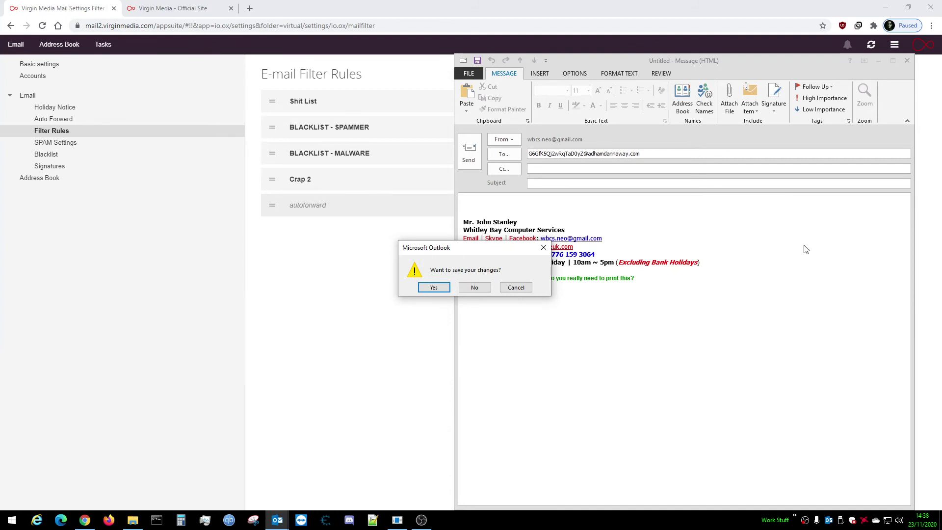
click(474, 288)
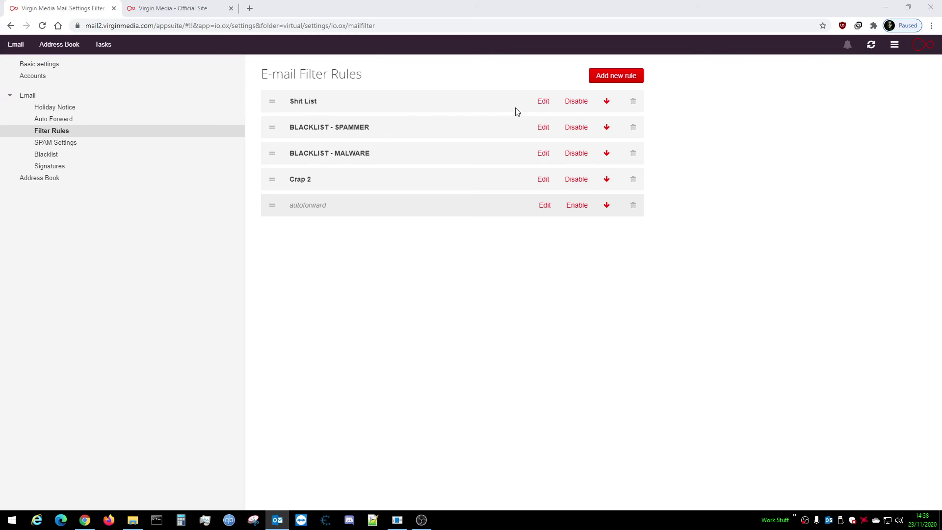
Add a From contains condition with the pasted, trimmed spammer domain to Shit List and save
click(542, 102)
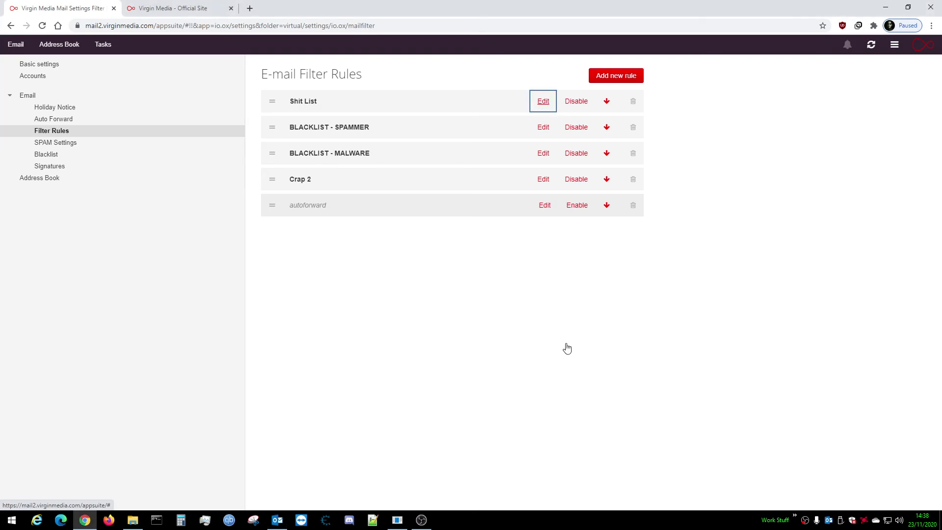
scroll(358, 259, down, 15)
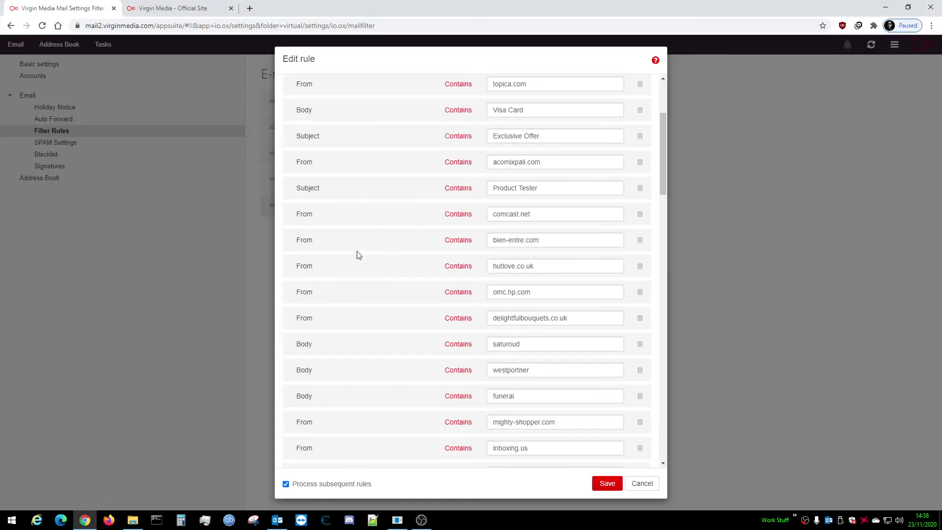
drag(664, 298, 660, 405)
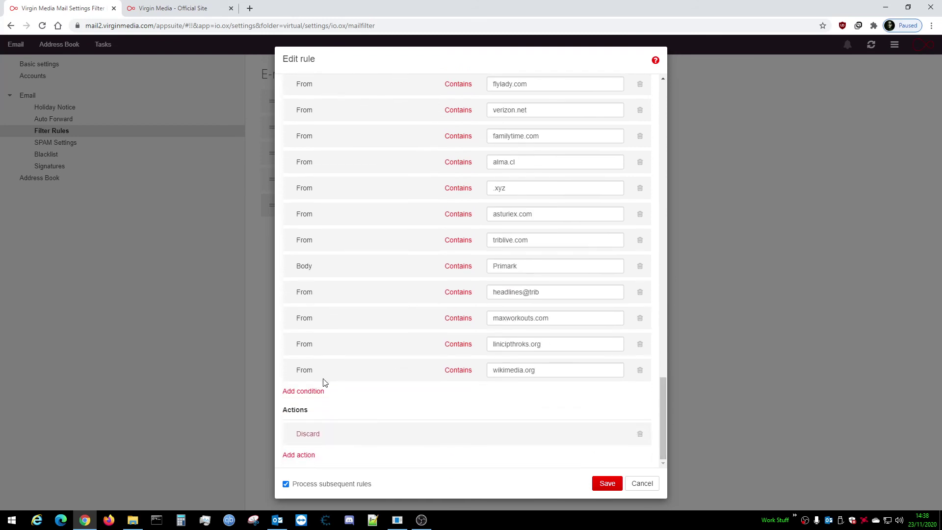
click(316, 391)
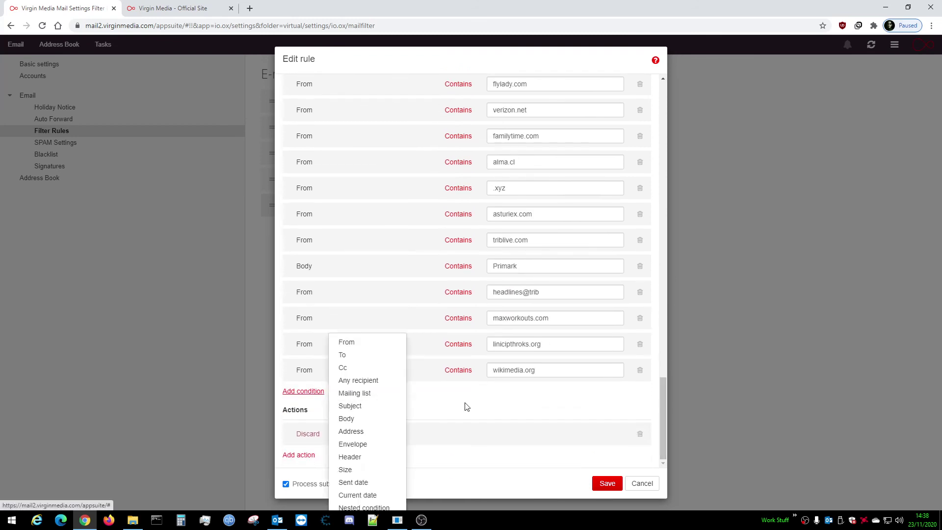
click(348, 343)
click(512, 398)
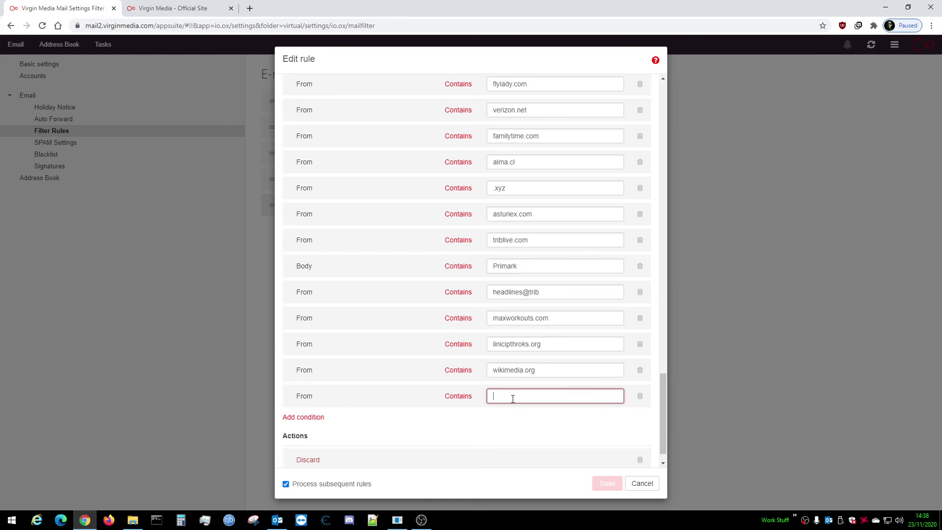
key(ctrl+v)
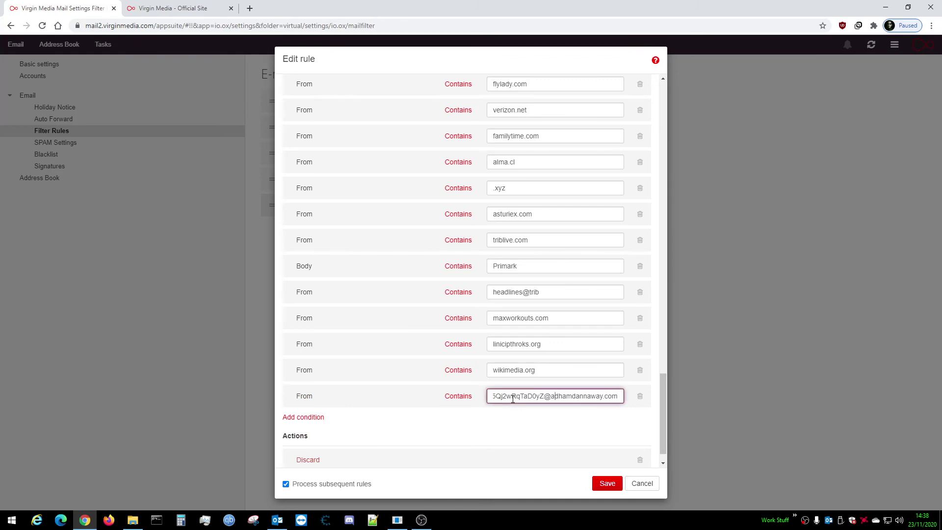
key(BackSpace)
key(BackSpace)
key(BackSpace)
key(BackSpace)
key(BackSpace)
key(BackSpace)
key(BackSpace)
key(BackSpace)
key(BackSpace)
key(BackSpace)
key(BackSpace)
key(BackSpace)
key(BackSpace)
key(BackSpace)
key(BackSpace)
key(BackSpace)
key(BackSpace)
key(BackSpace)
key(BackSpace)
click(607, 483)
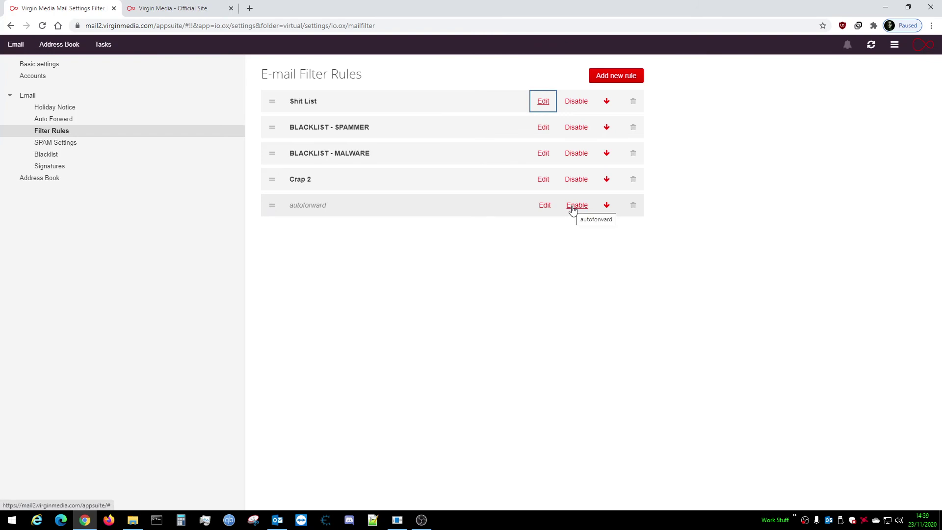
Enable auto forwarding for the autoforward rule and go back to the Filter Rules list
click(52, 119)
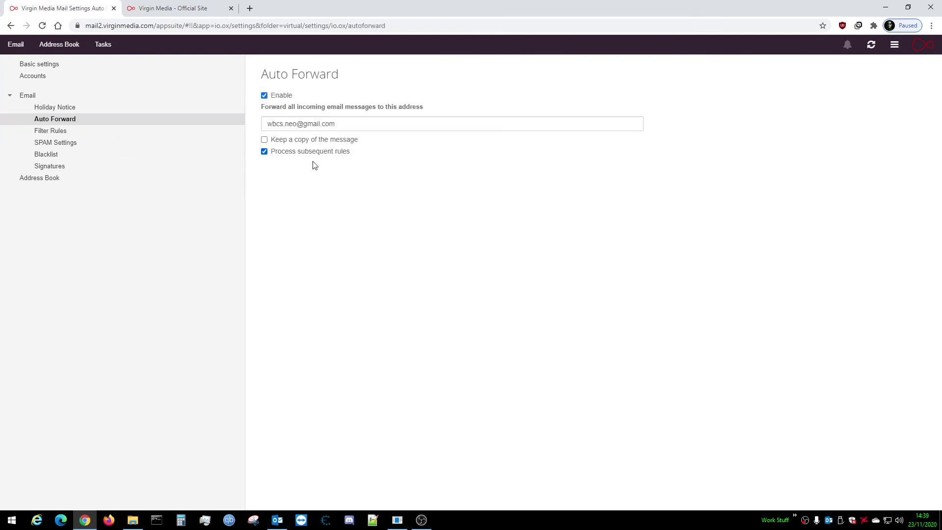
click(45, 135)
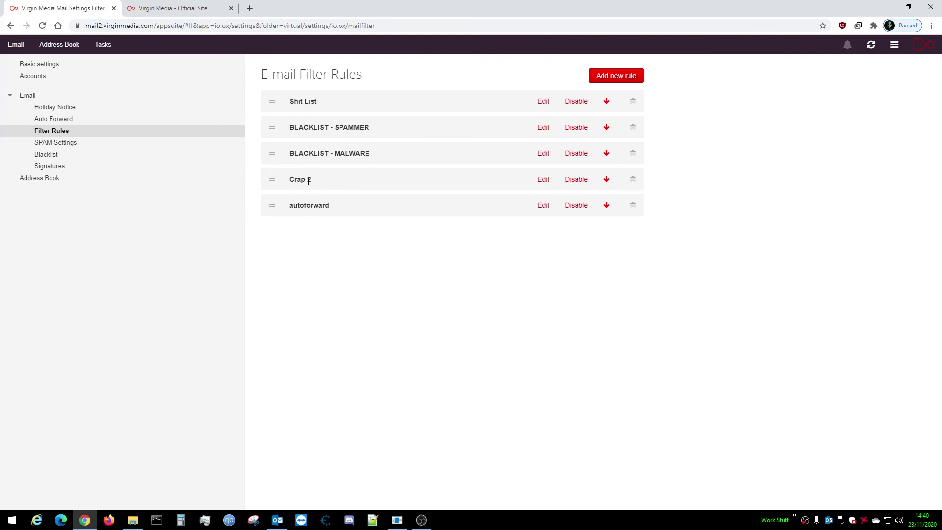
Delete the Crap 2 filter rule, leaving four rules, and close the Virgin Media - Official Site tab
click(633, 182)
click(579, 291)
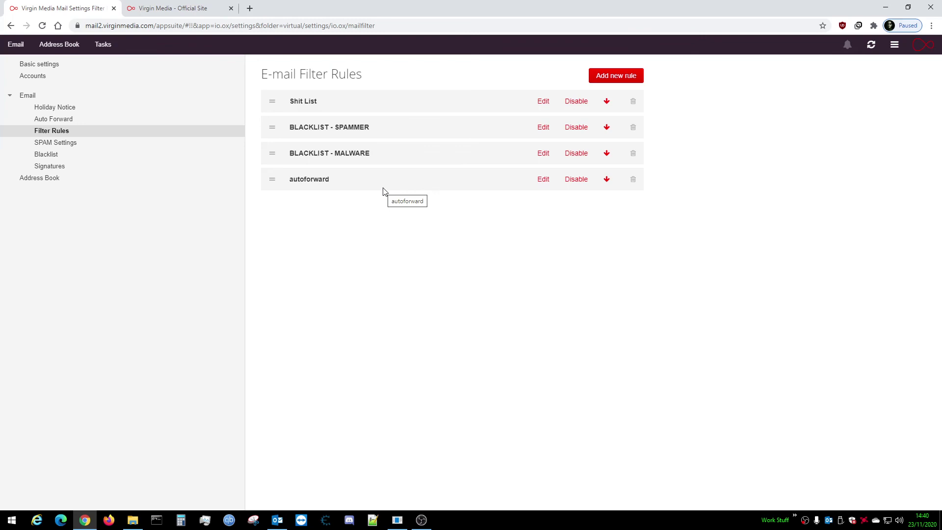
click(230, 9)
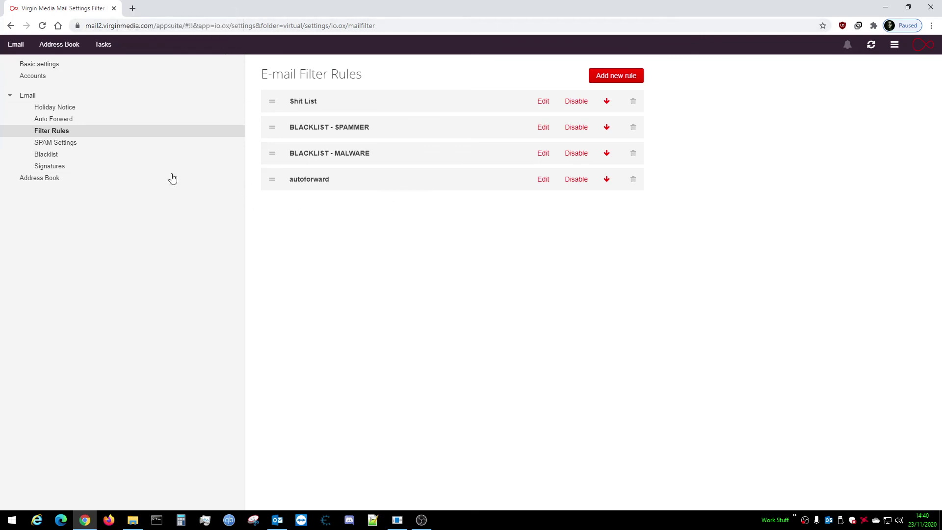